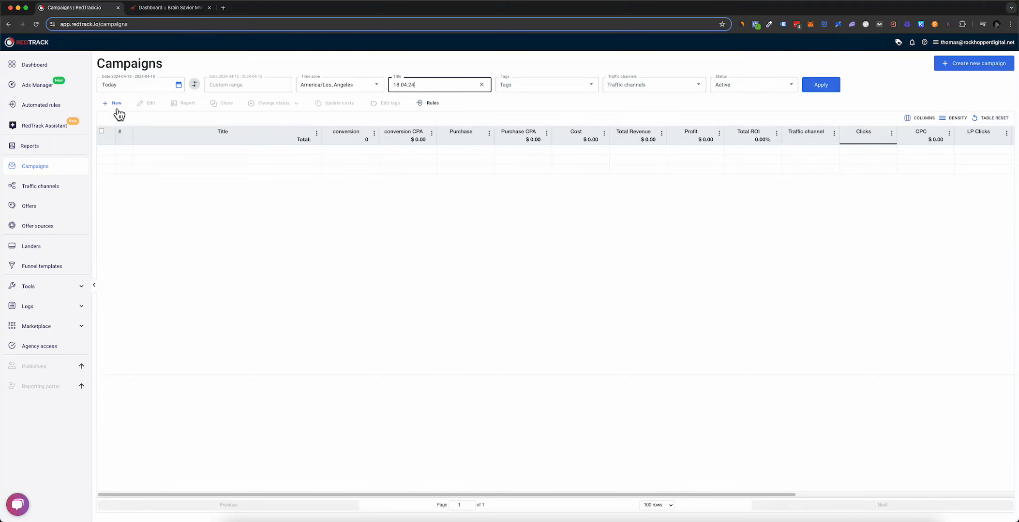
Step: Create a new campaign named "Brain Savior - Tho1C - Feelingsuperb.club - 18.04.24"
click(115, 104)
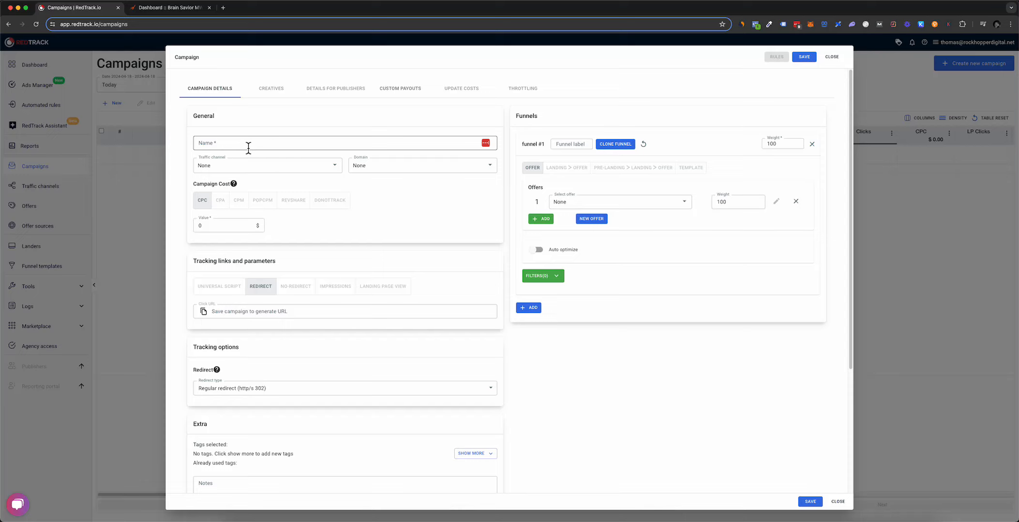
click(309, 144)
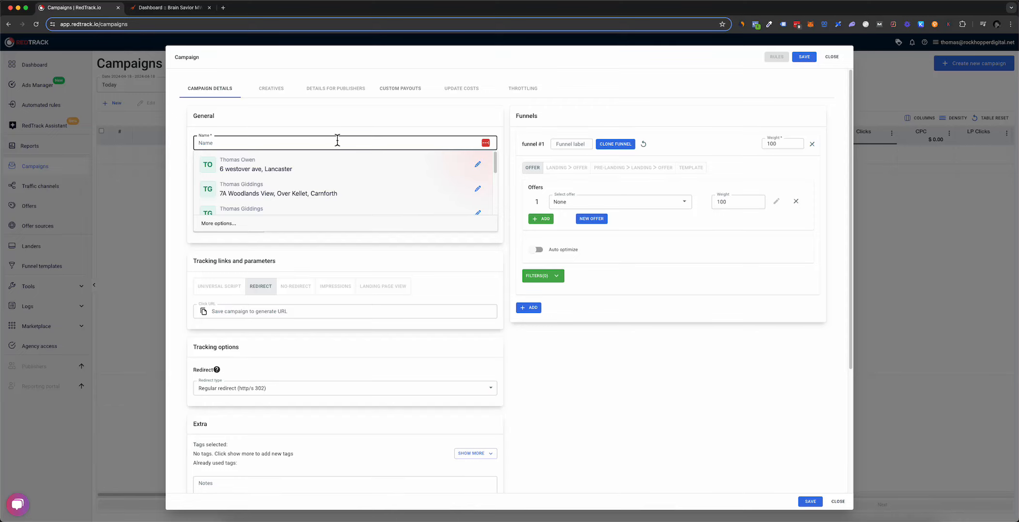
text(Brain)
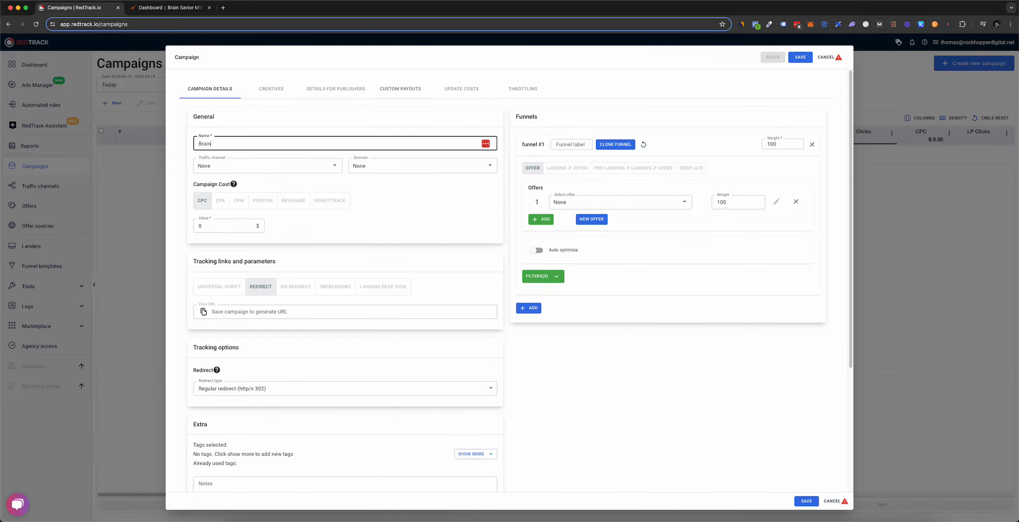
text( Saviou)
text(Tho1C - Feelingsuperb.club)
text(- 18.04.24)
drag(201, 146, 230, 145)
double_click(238, 144)
click(278, 144)
Step: Set the campaign's traffic channel to the Facebook account listed after Google Ads (CB02), and its domain to lp.feelingsuperb.club
click(341, 165)
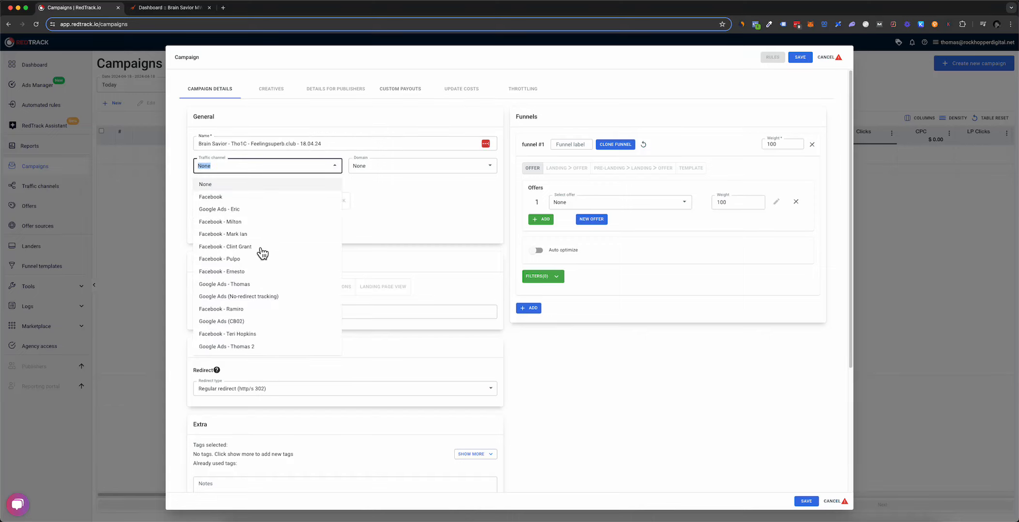
click(244, 336)
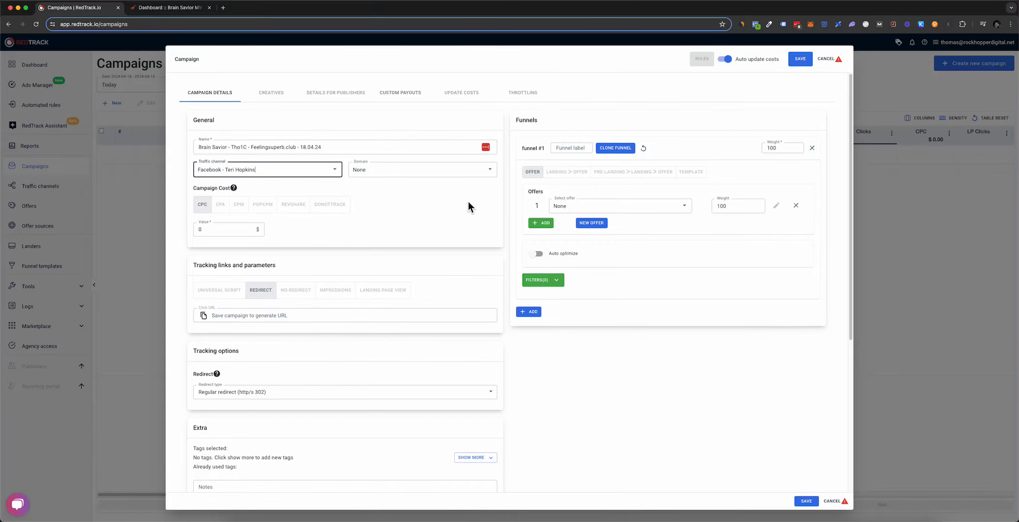
click(440, 173)
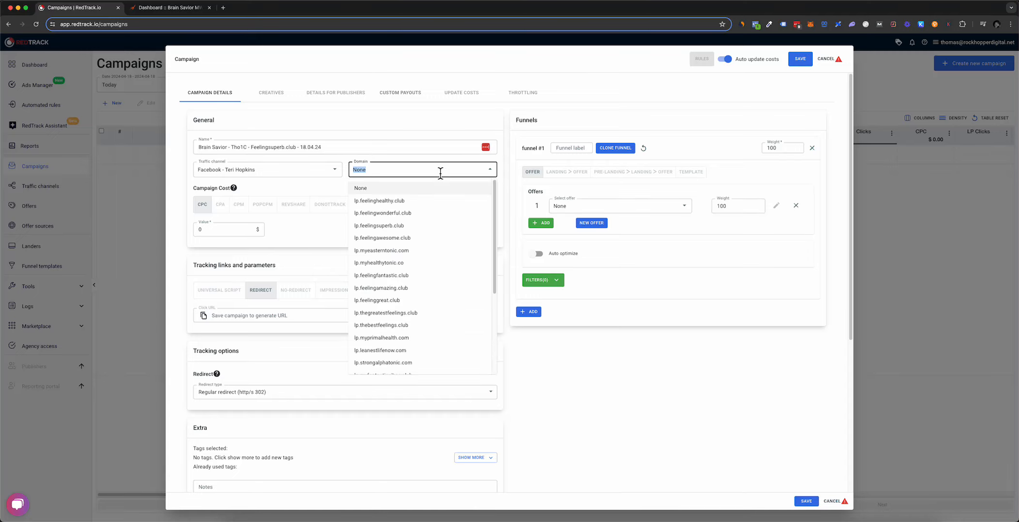
click(396, 226)
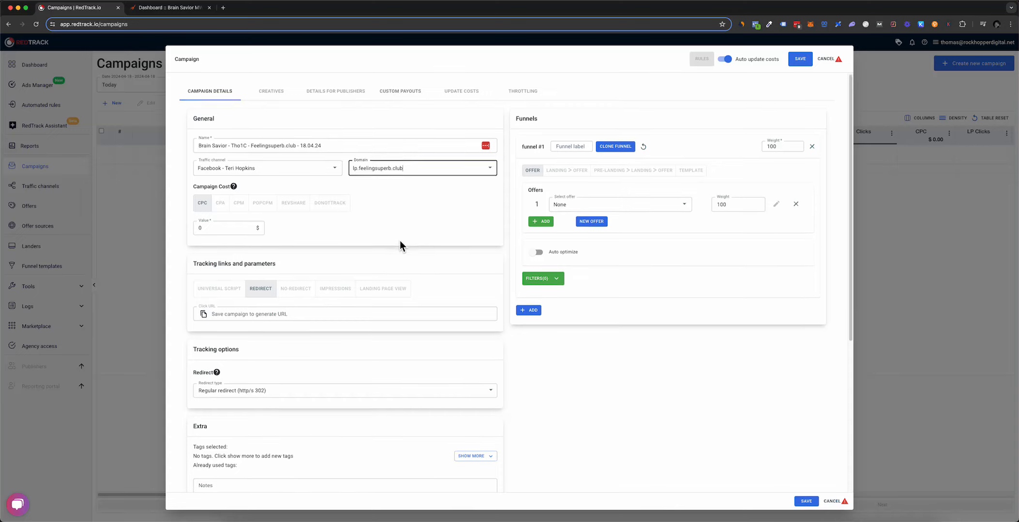
Step: Examine the campaign's tracking link methods, the available redirect types, and the extra and postback settings
scroll(358, 234, down, 2)
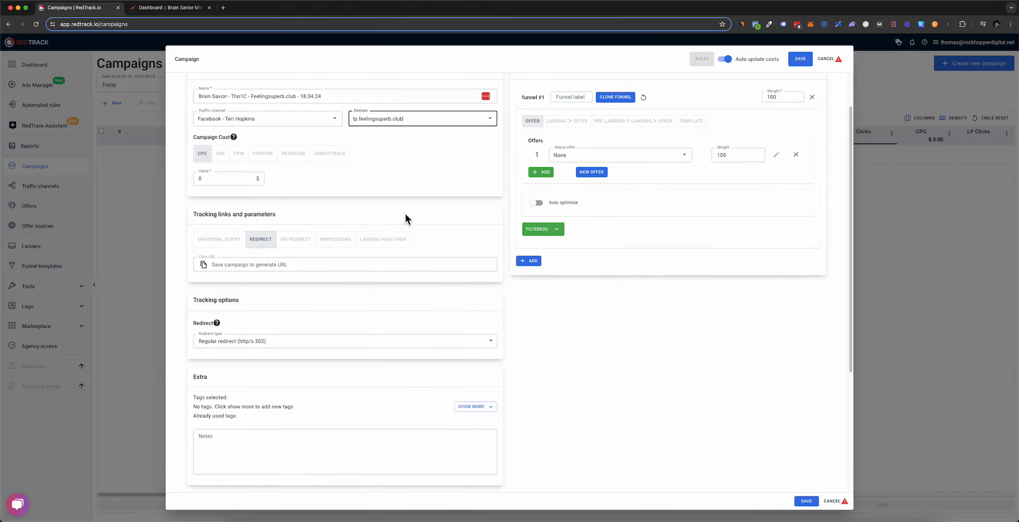
scroll(405, 215, down, 1)
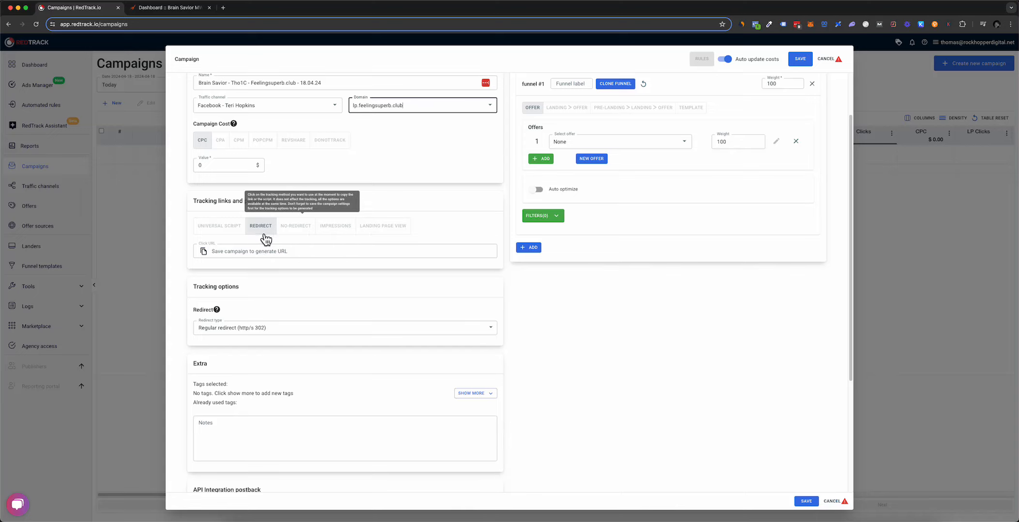
scroll(440, 189, down, 1)
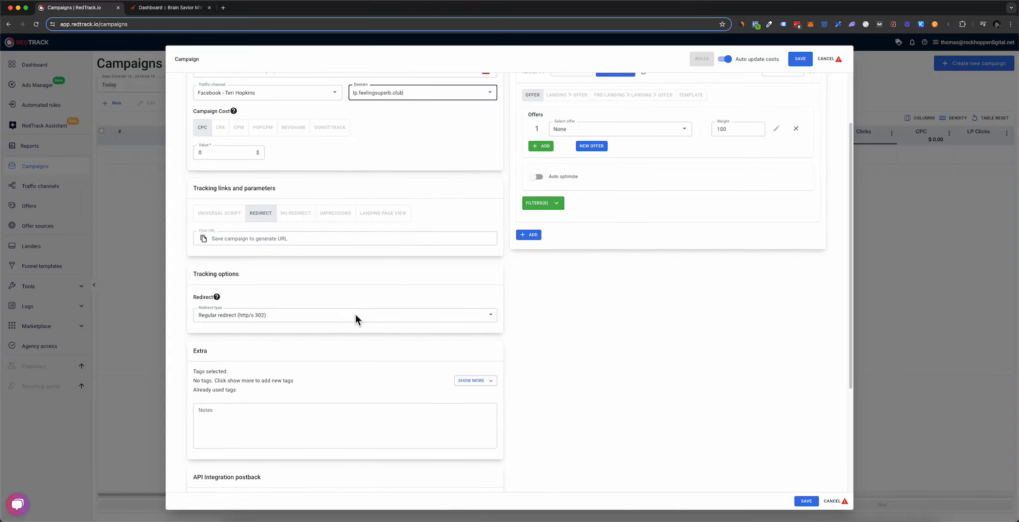
click(327, 321)
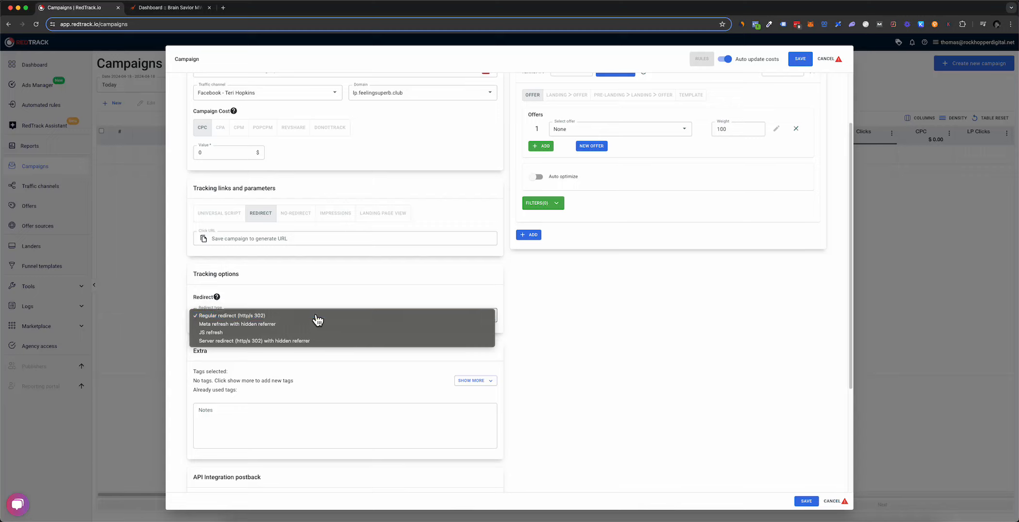
click(226, 300)
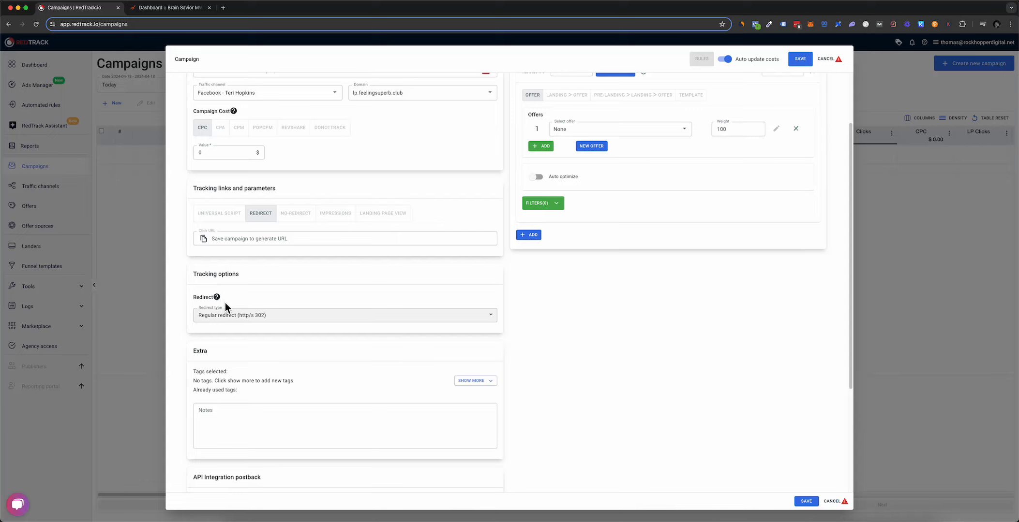
mouse_move(217, 299)
click(244, 315)
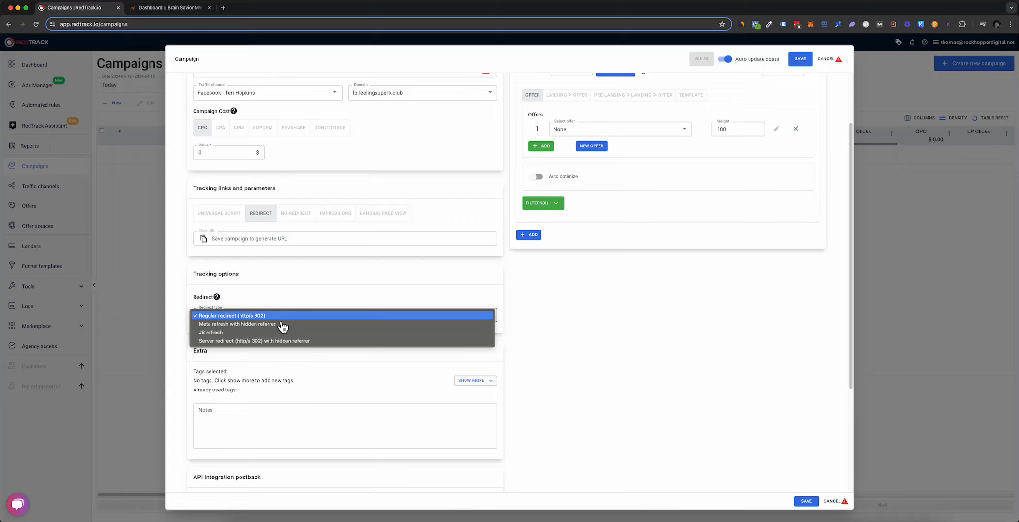
click(318, 291)
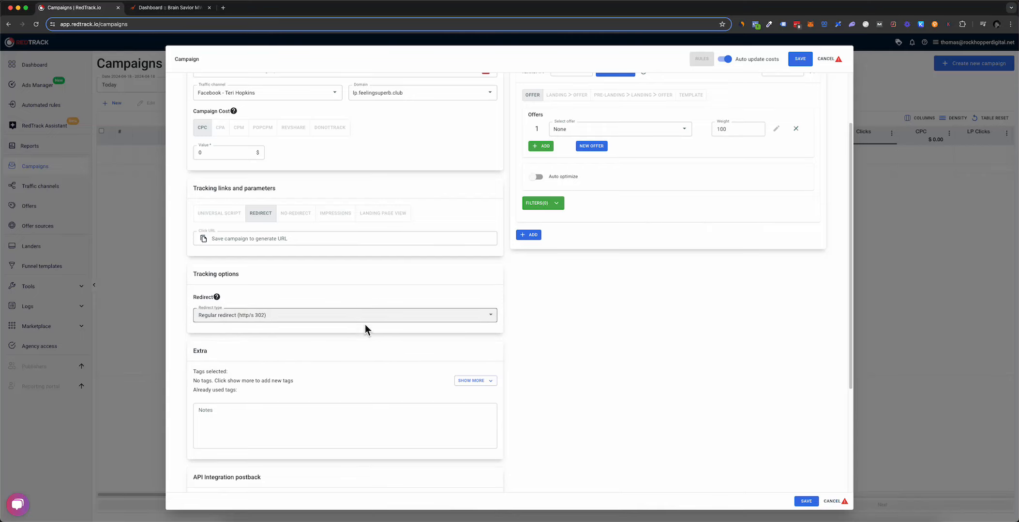
scroll(443, 363, down, 3)
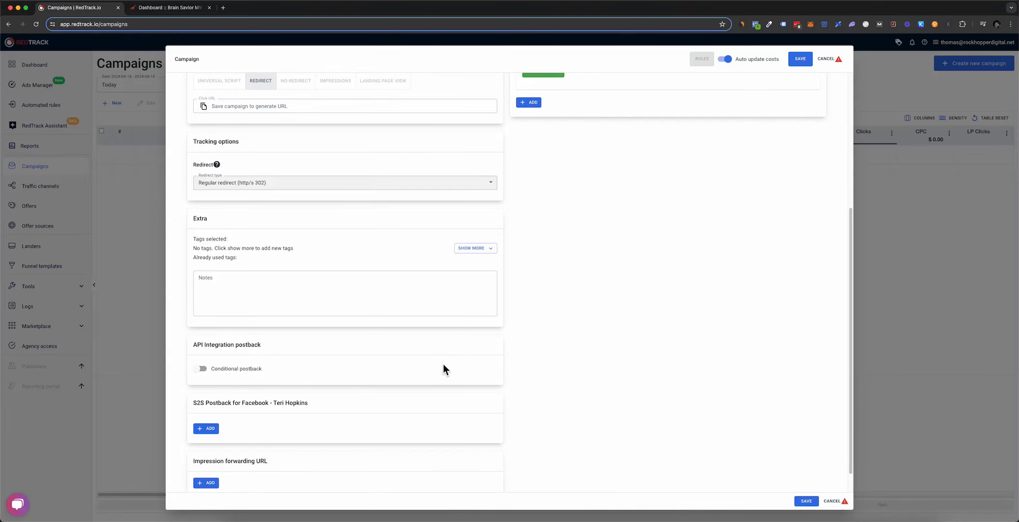
scroll(444, 365, up, 5)
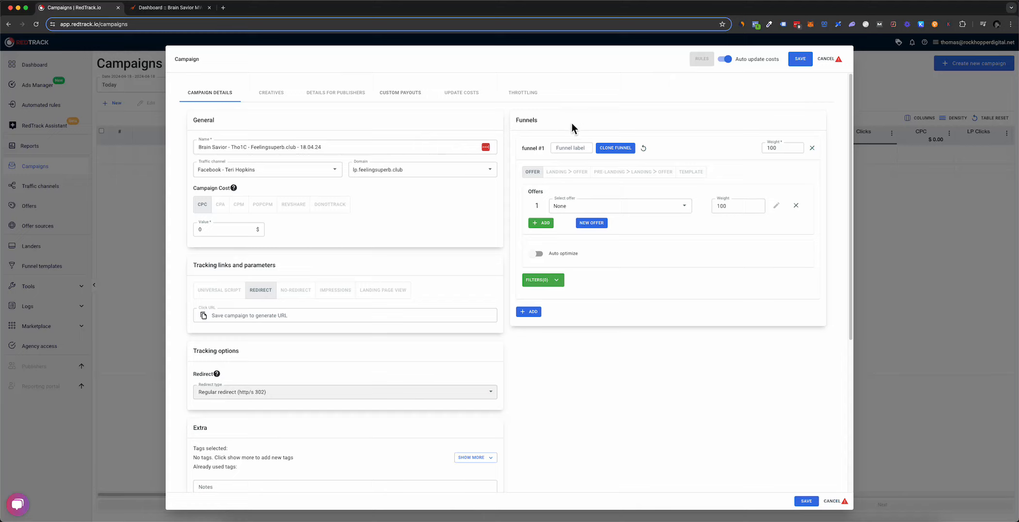
Step: Switch funnel #1 to Landing > Offer and add the landing "Brain Savior - Story LP1 (Headline 1) - feelingsuperb.club"
click(575, 174)
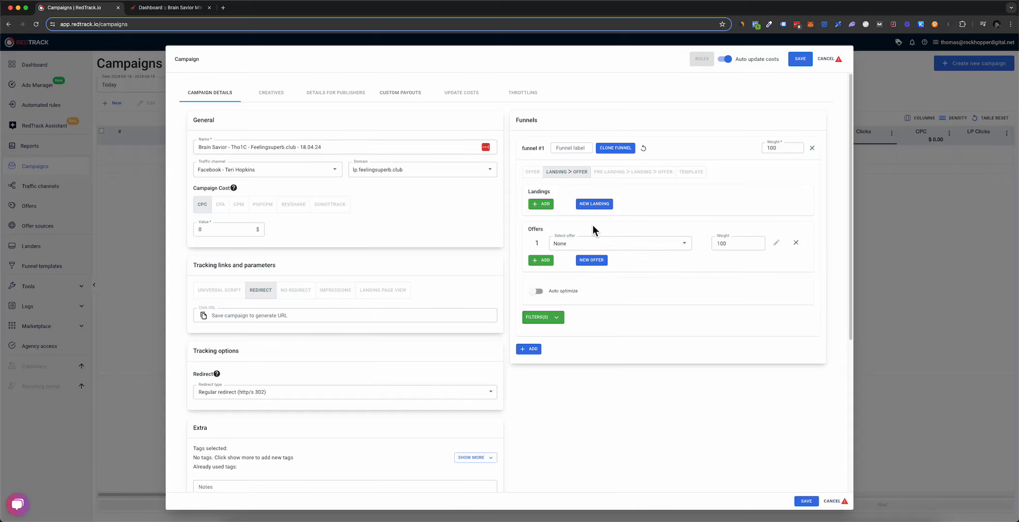
click(551, 214)
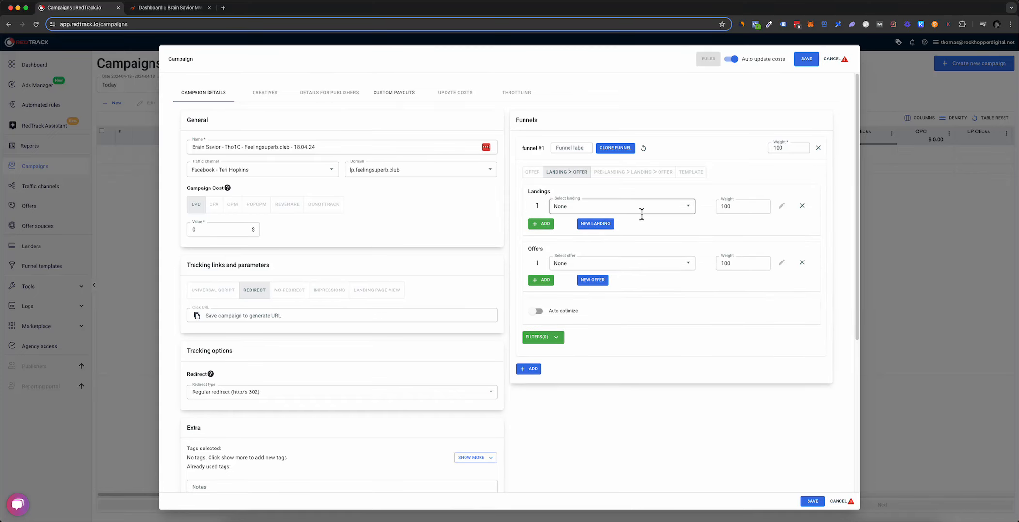
click(696, 213)
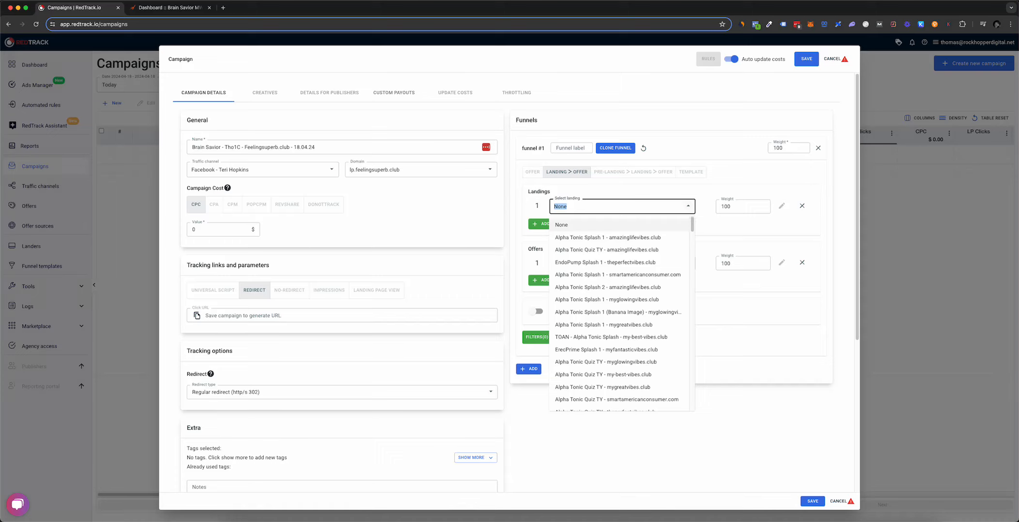
text(brain)
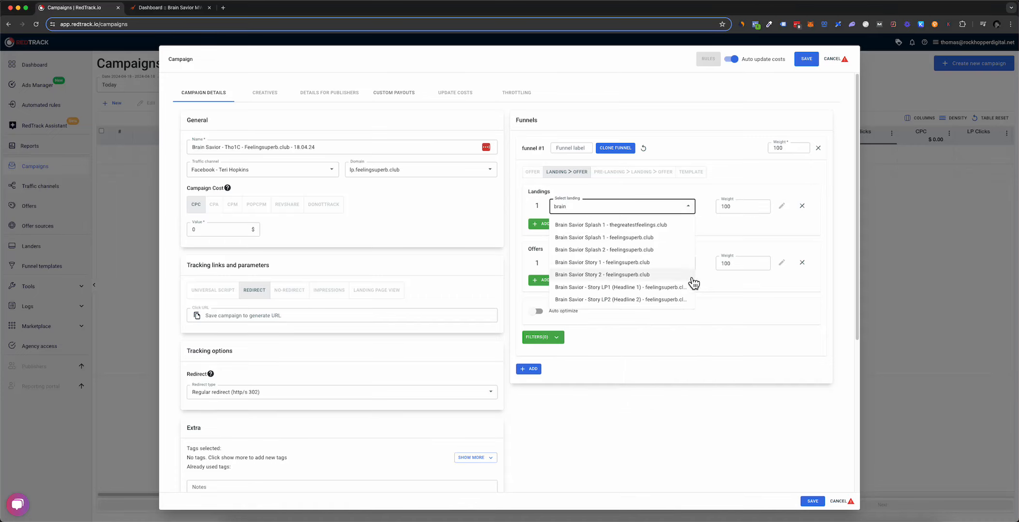
click(655, 288)
Step: Add "Brain Savior - Story LP2 (Headline 2) - feelingsuperb.club" as the second landing of funnel #1
click(541, 223)
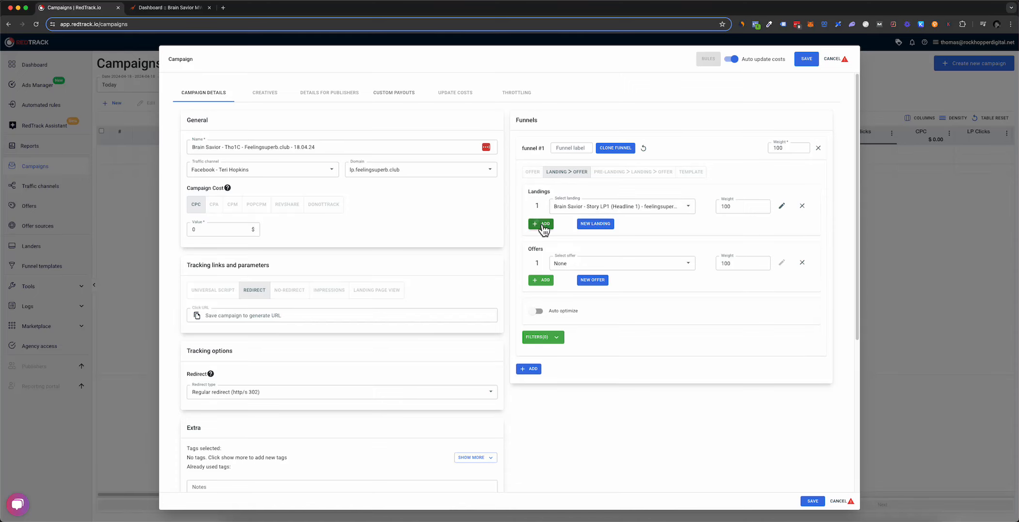
click(650, 227)
text(brain)
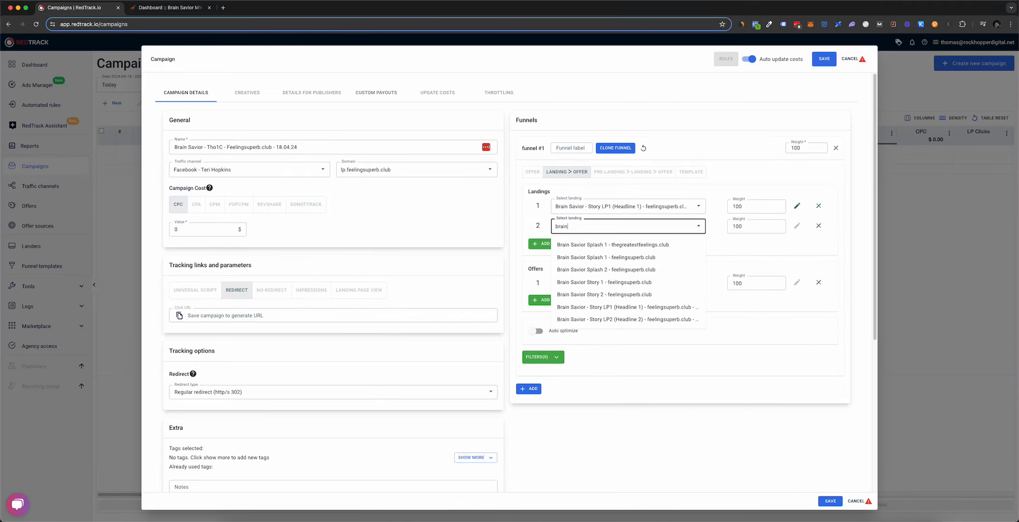
click(665, 319)
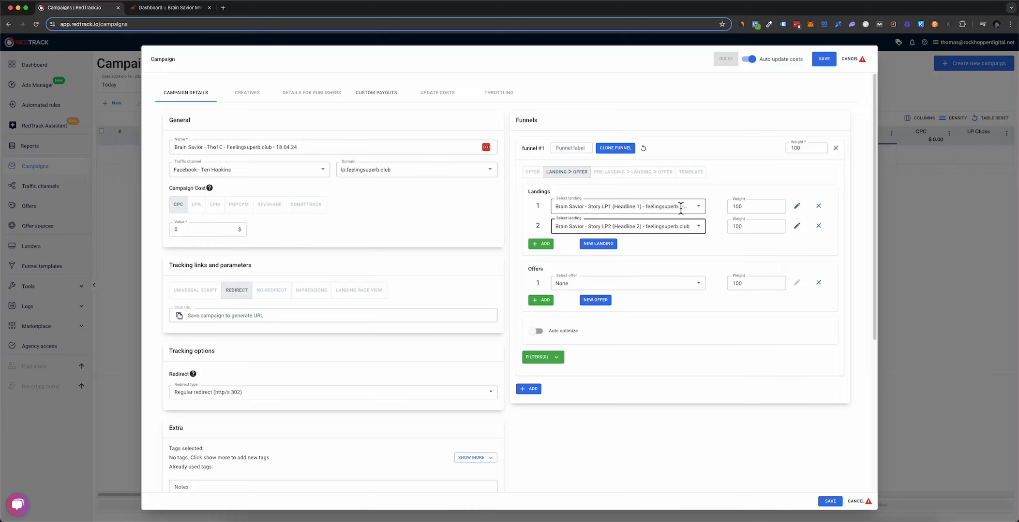
Step: Try landing weight splits of 75/25 and 60/40, and reset both landing weights to 100
drag(756, 209, 720, 210)
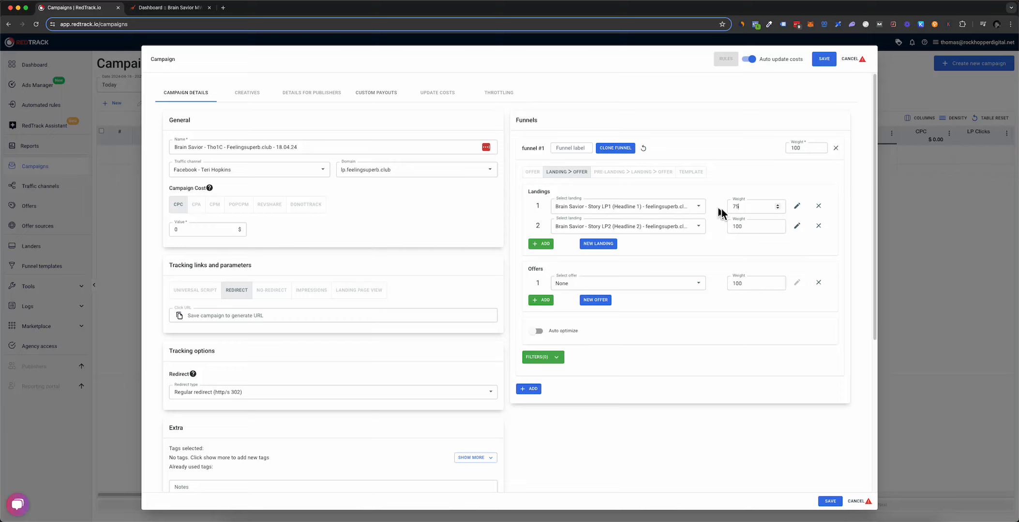
drag(755, 227, 728, 225)
text(25)
double_click(734, 230)
text(40)
double_click(728, 206)
text(60)
double_click(732, 210)
text(100)
double_click(733, 227)
text(100)
Step: Select Brain Savior MW as the offer of funnel #1
click(706, 289)
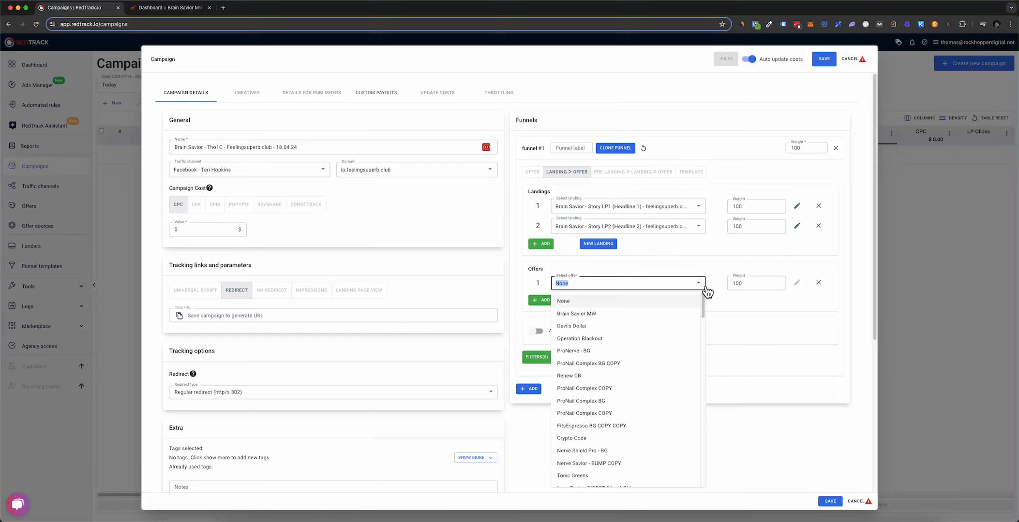
text(brain s)
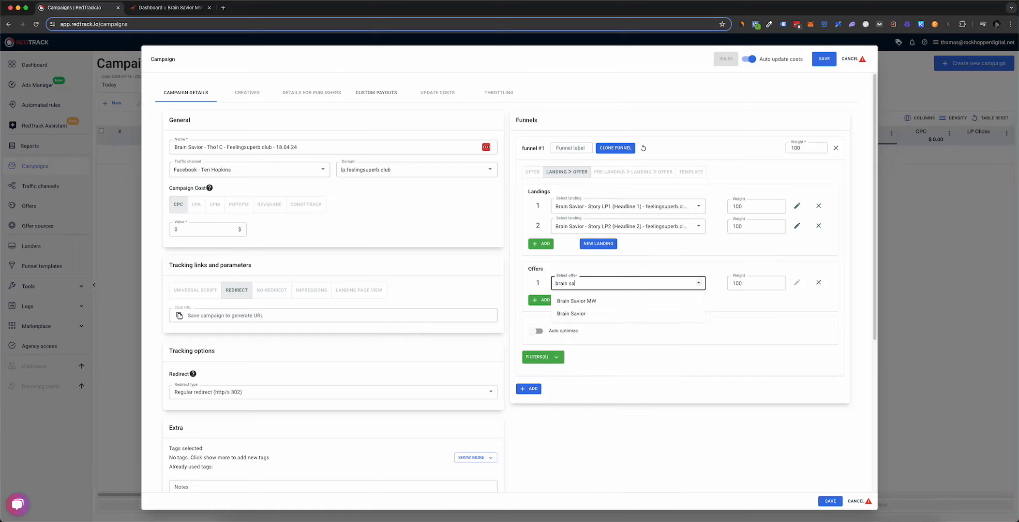
text(a)
click(635, 302)
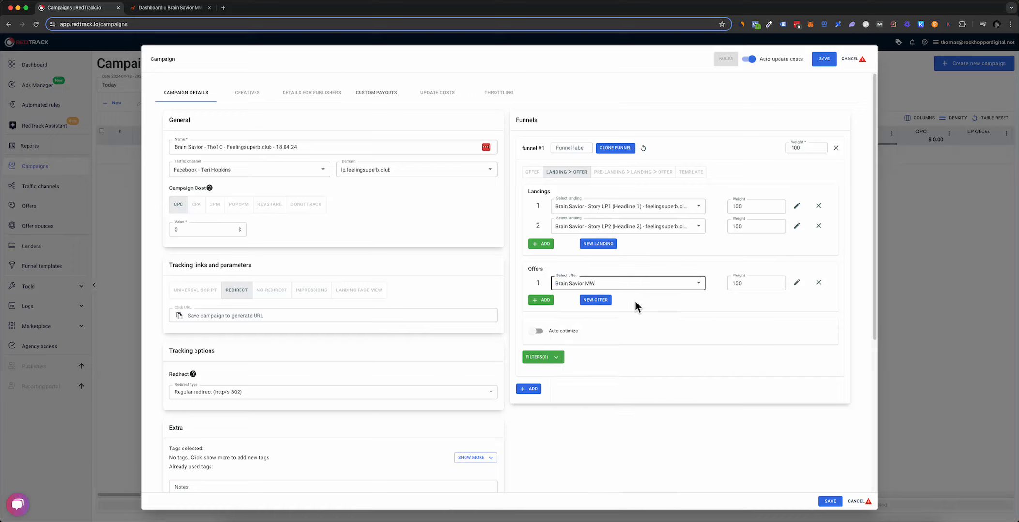
click(734, 267)
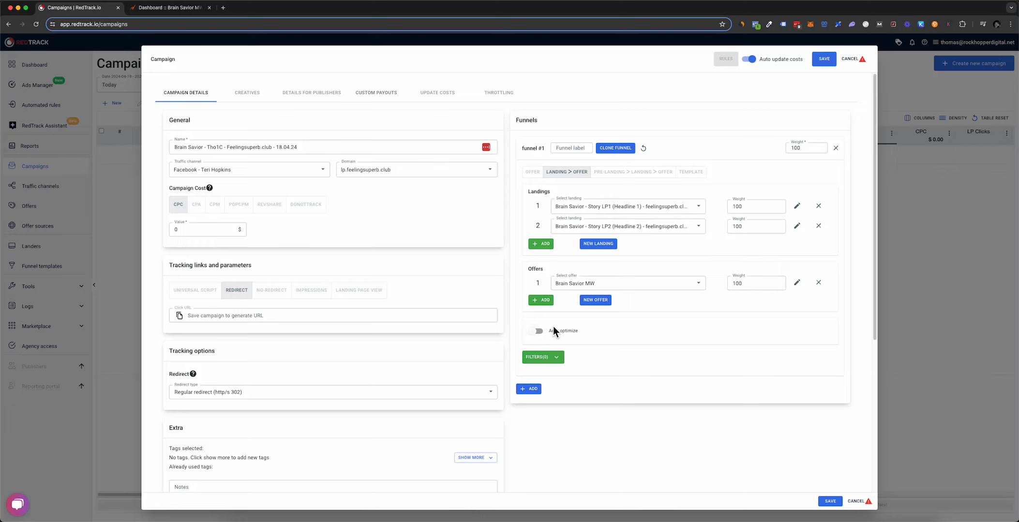
Step: Try adding a second funnel to the campaign, and remove it again
click(529, 389)
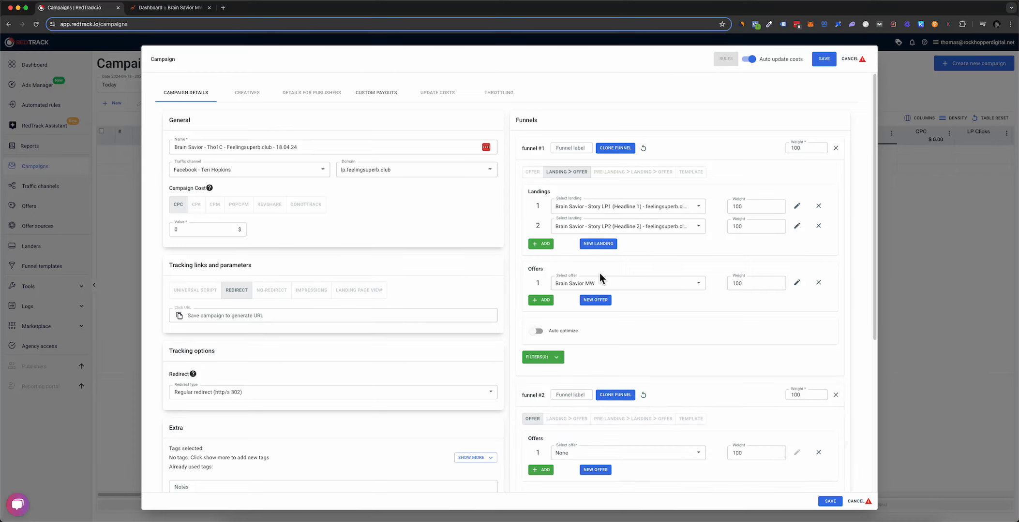
scroll(584, 391, down, 4)
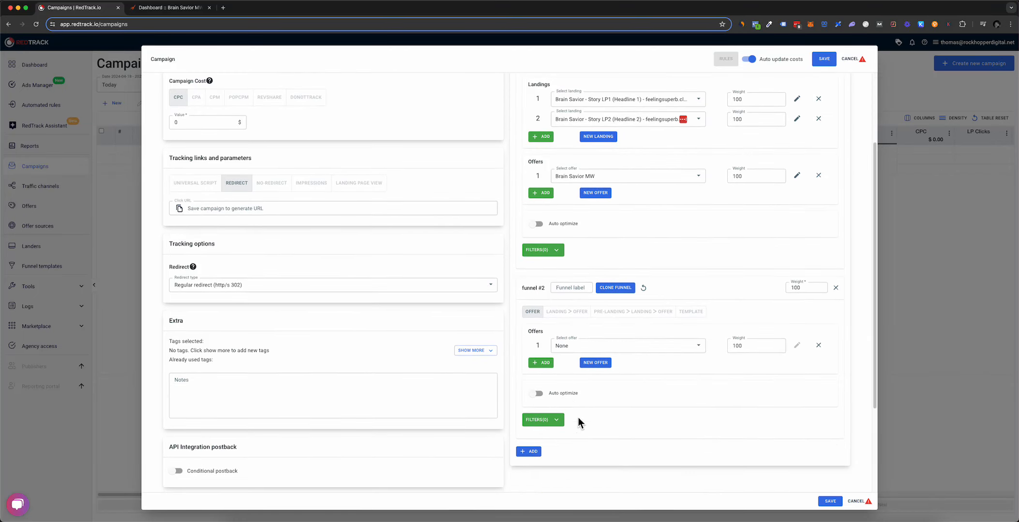
click(836, 288)
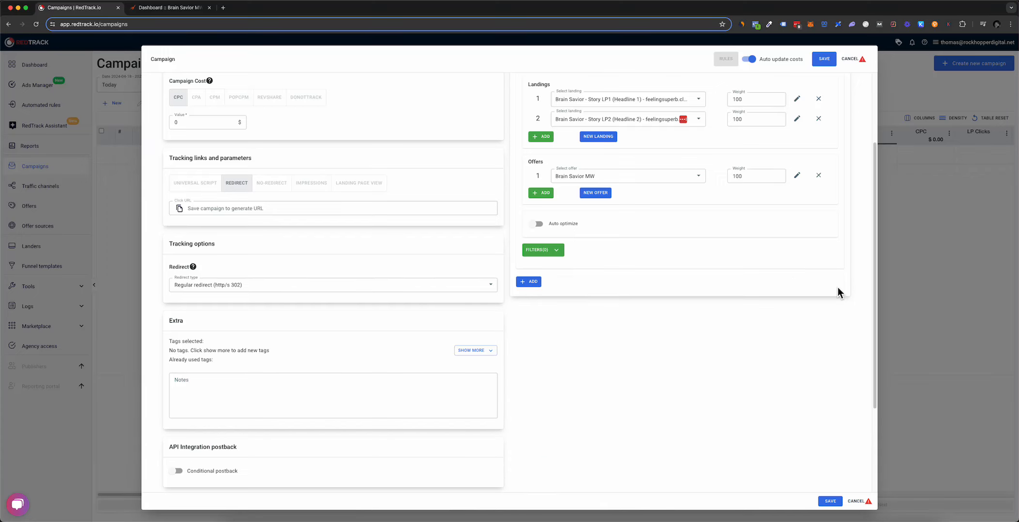
scroll(579, 275, up, 3)
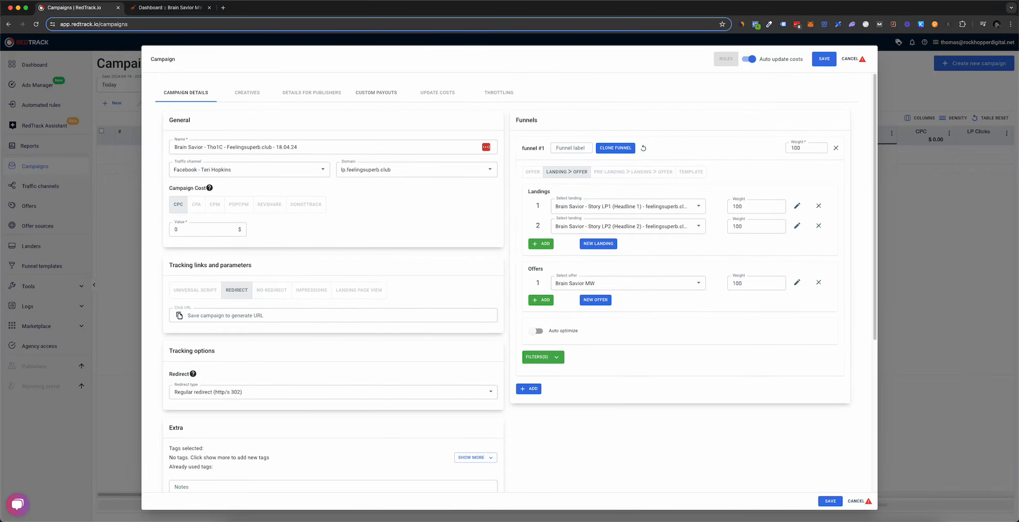
Step: Turn on auto optimize for funnel #1 to view its settings, and turn it off again
click(540, 337)
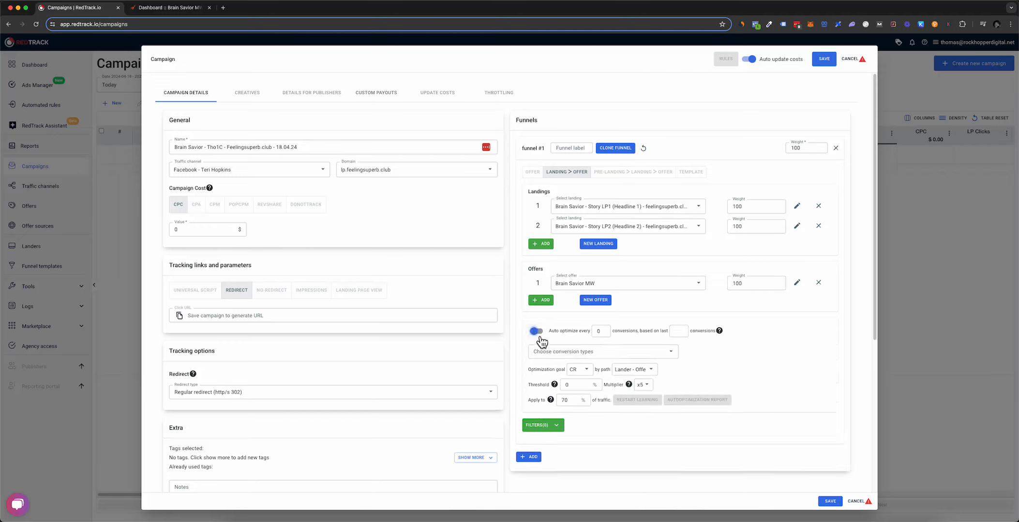
double_click(607, 333)
click(542, 333)
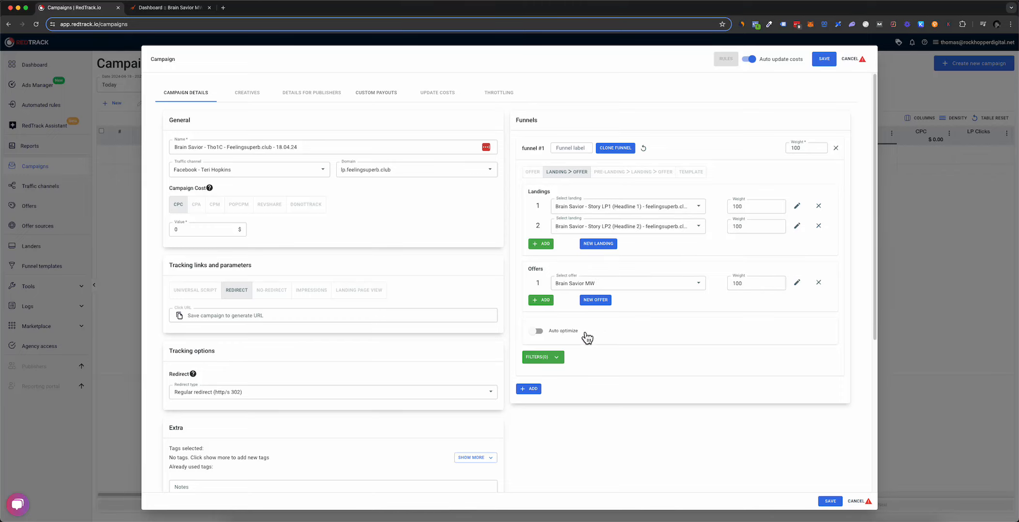
scroll(580, 375, down, 5)
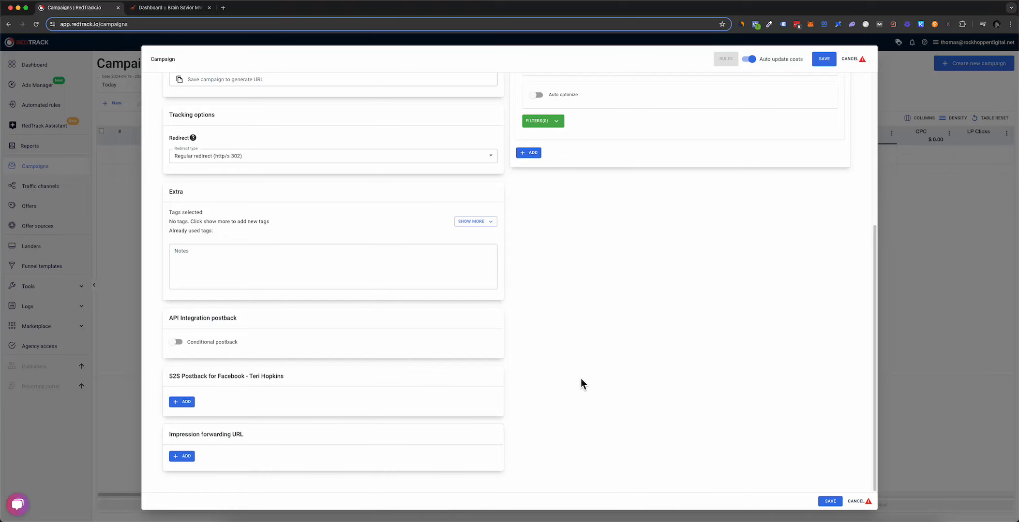
Step: Save the new campaign and copy its generated redirect click URL
scroll(580, 380, up, 5)
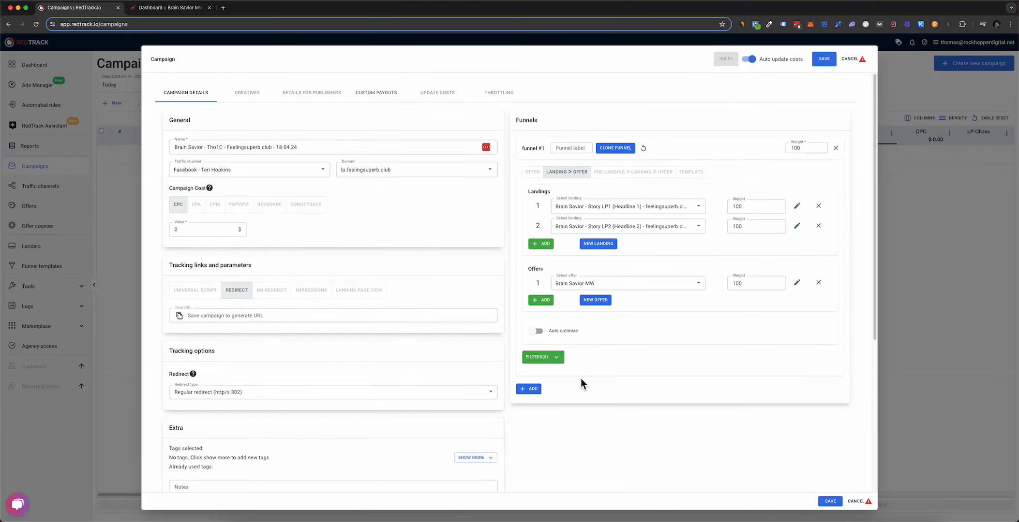
click(823, 60)
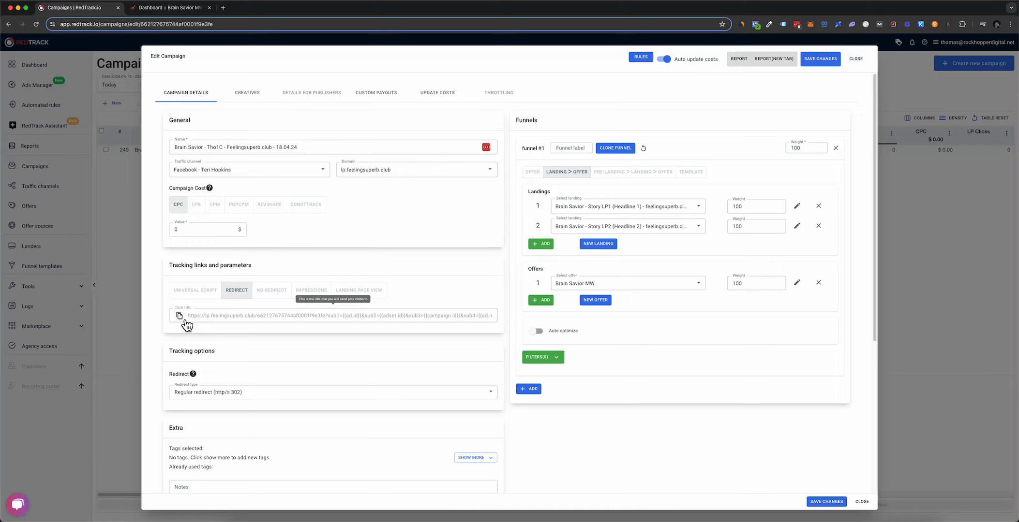
click(185, 321)
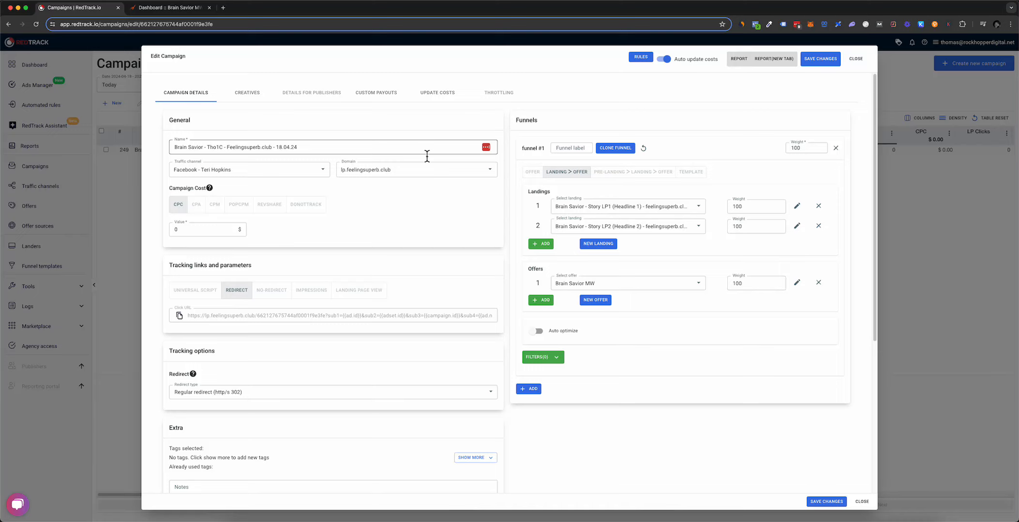
mouse_move(671, 69)
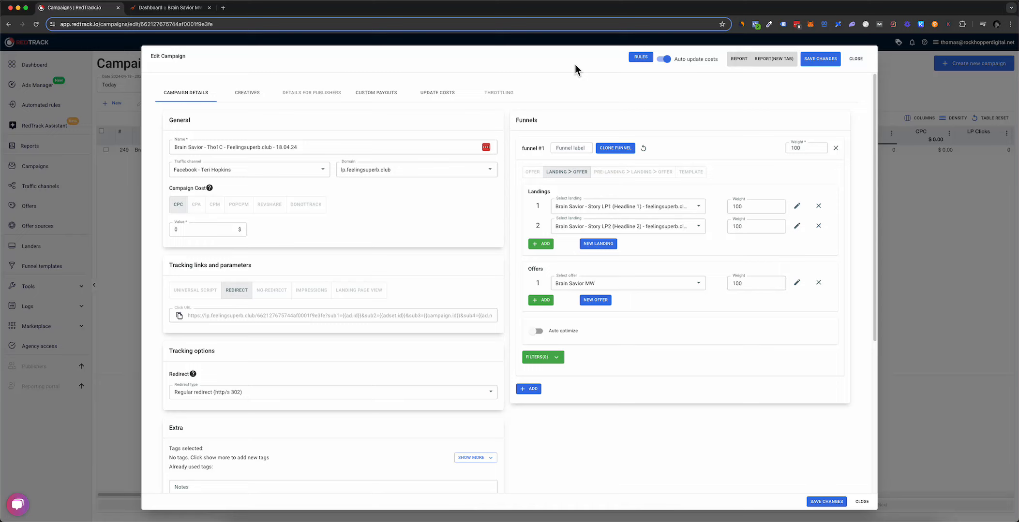
click(179, 316)
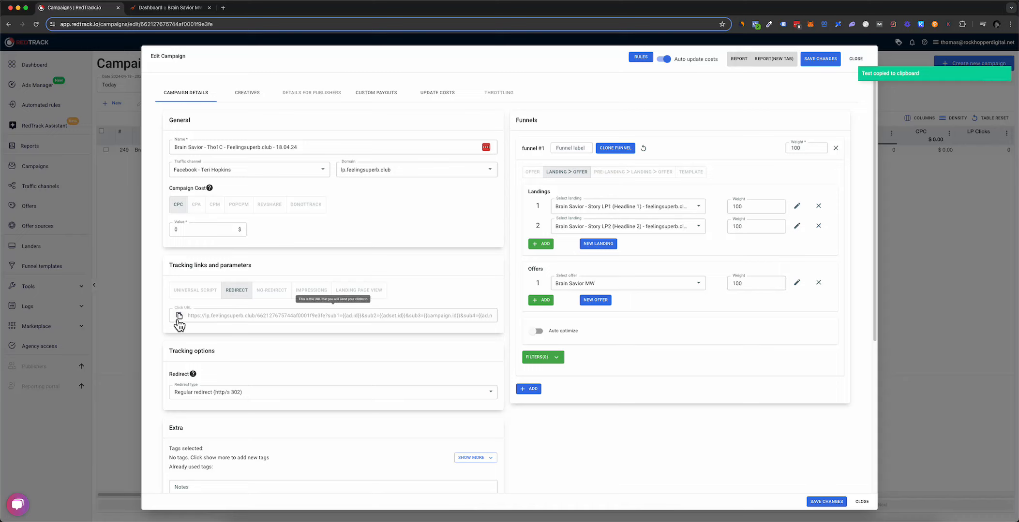
click(822, 68)
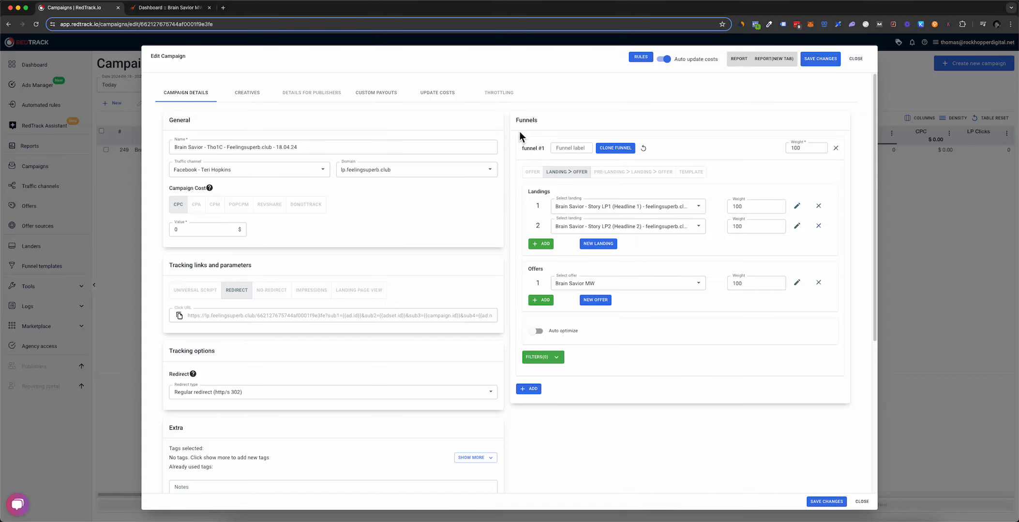
Step: Look through the campaign's creatives, custom payouts and cost update settings, and review the campaign details again
click(246, 94)
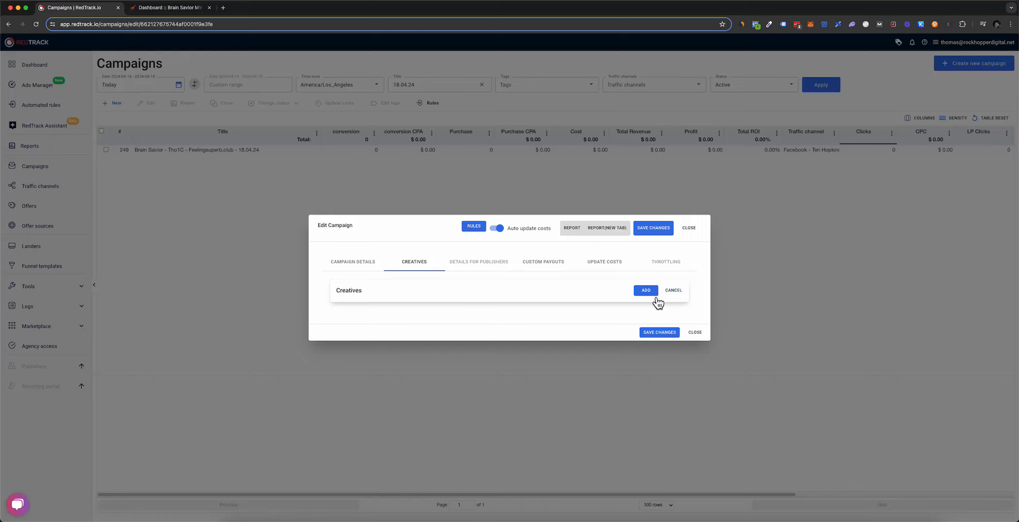
click(550, 266)
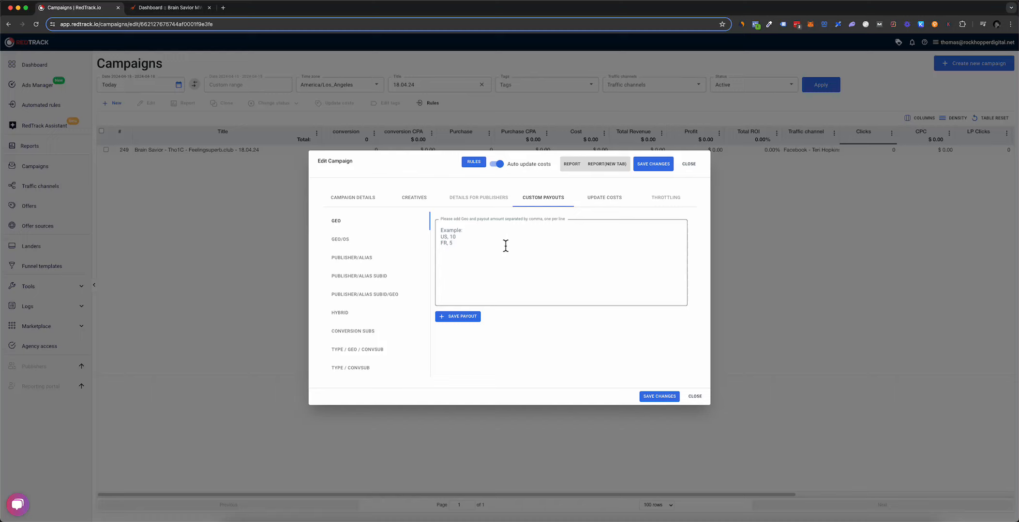
click(622, 200)
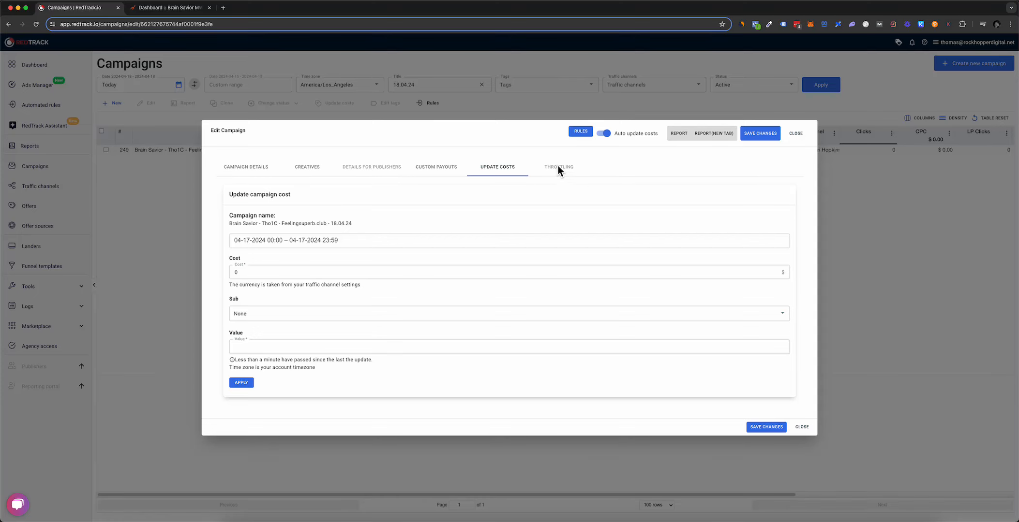
click(251, 170)
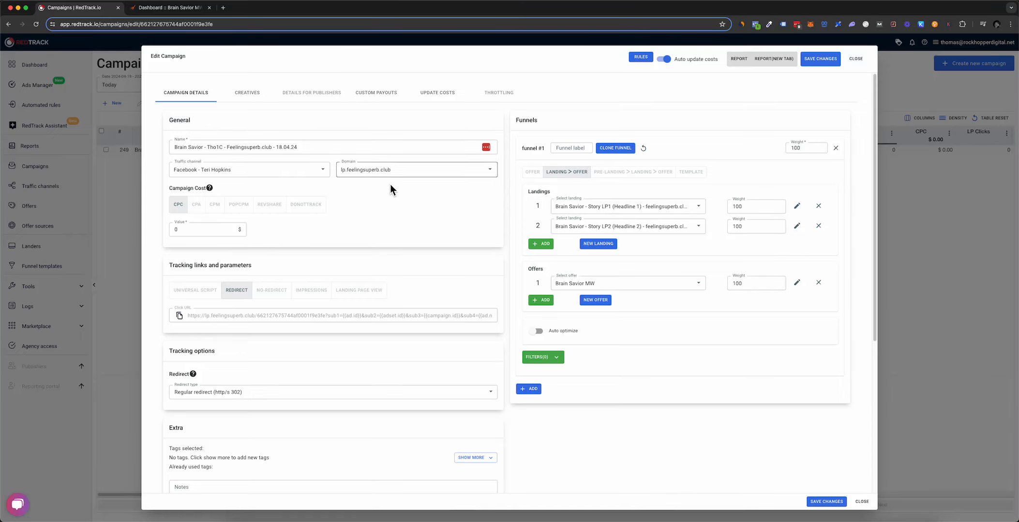
scroll(302, 333, down, 1)
scroll(302, 337, down, 3)
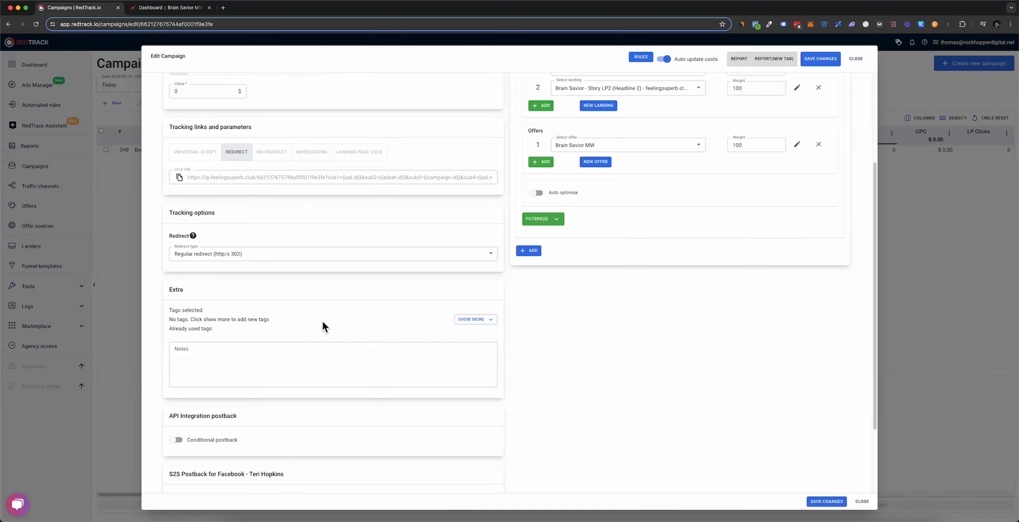
scroll(341, 328, down, 3)
scroll(341, 328, up, 7)
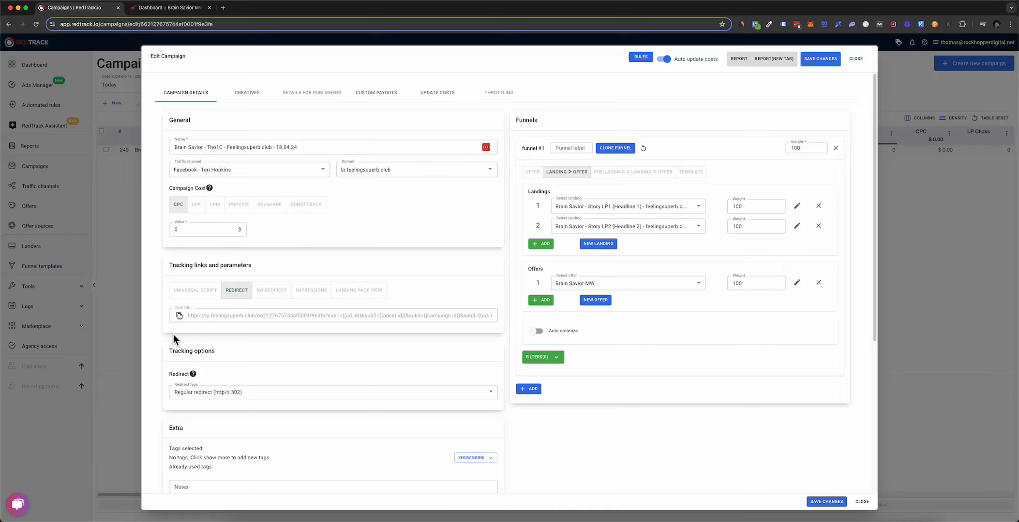
Step: Copy the campaign's click URL and load it in a new browser tab to test the redirect
click(256, 312)
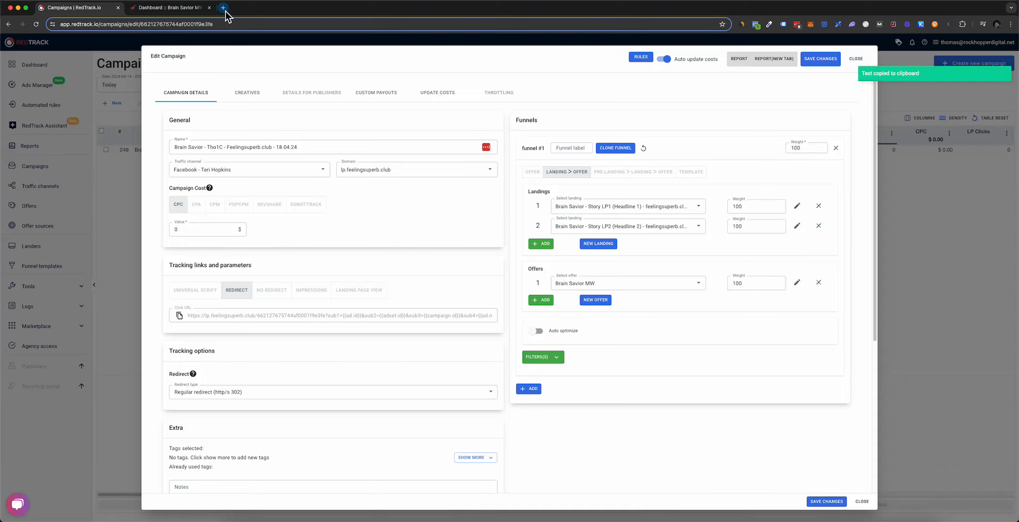
click(223, 7)
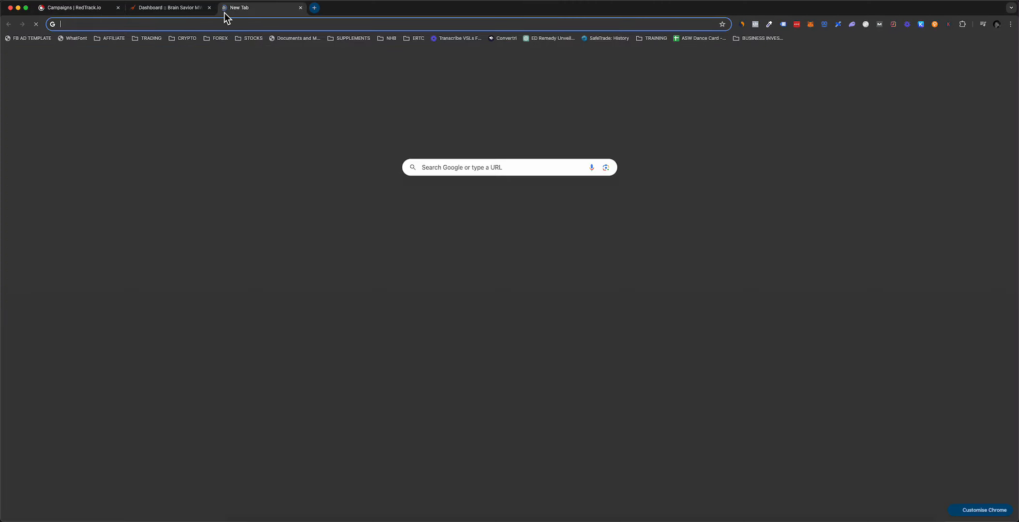
key(super+v)
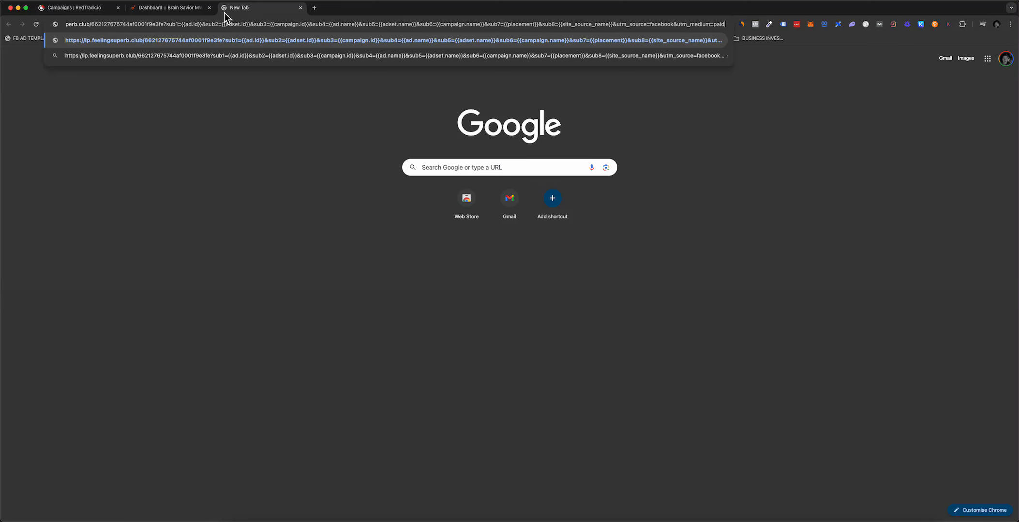
key(Return)
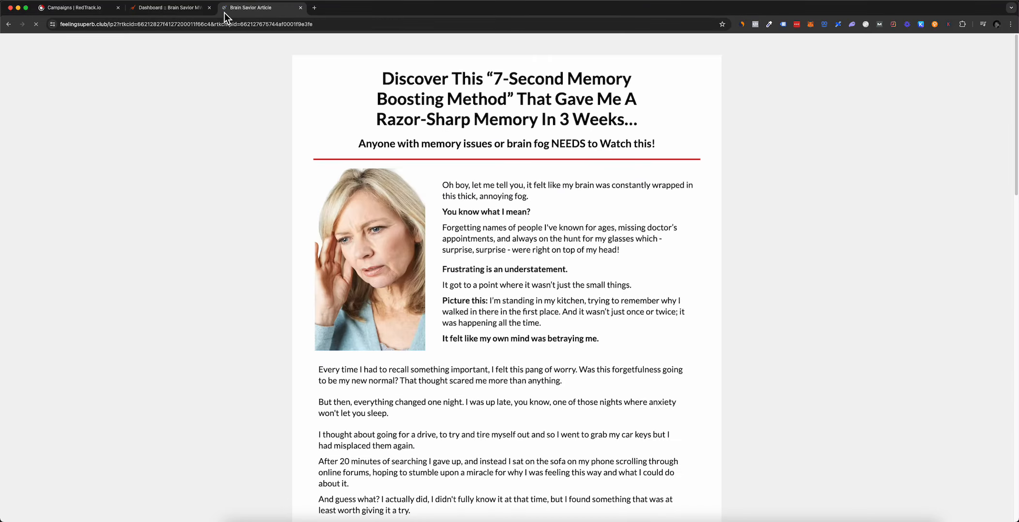